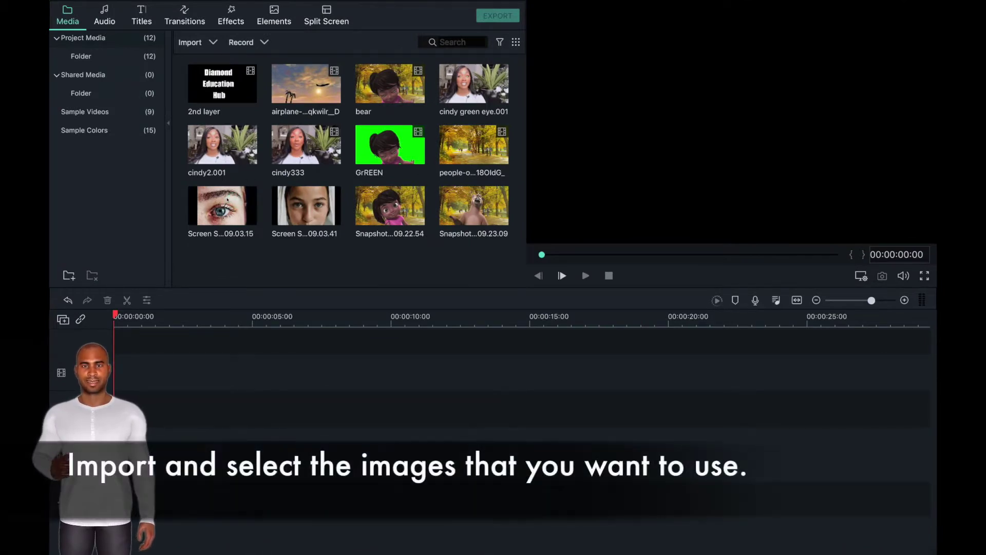
# Place the eye close-up photo at the start of the video track, followed directly by the face photo.
pyautogui.click(227, 199)
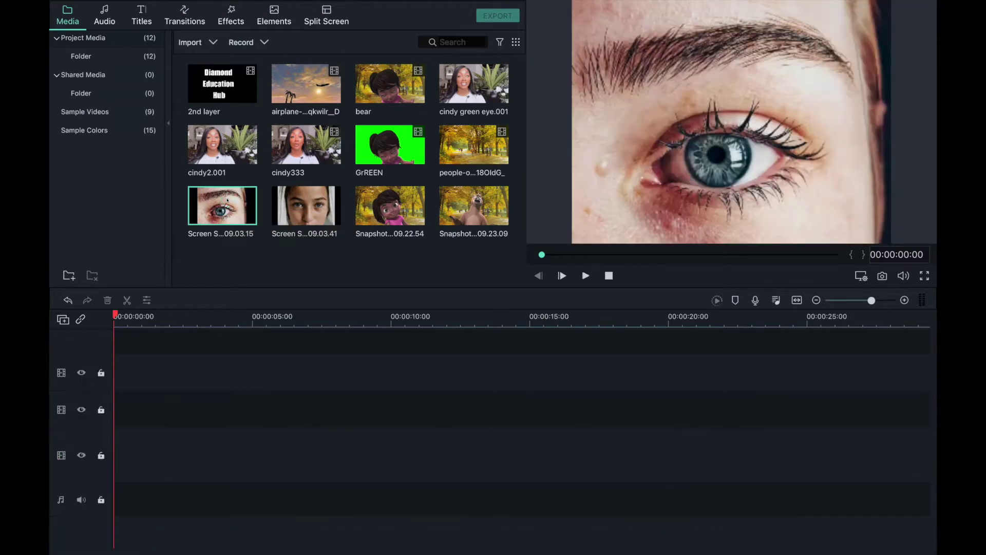
pyautogui.moveTo(206, 307); pyautogui.dragTo(98, 393)
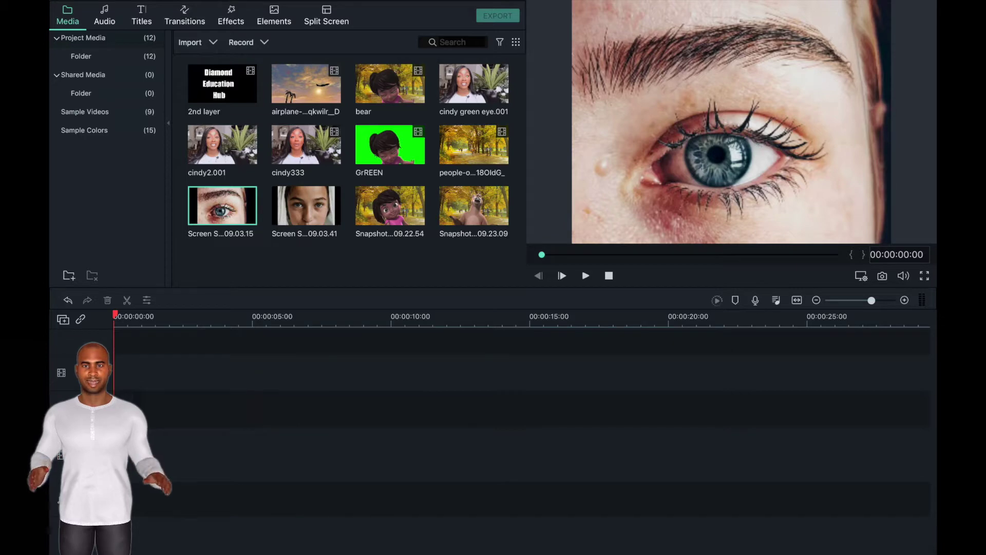
pyautogui.moveTo(221, 216); pyautogui.dragTo(177, 409)
pyautogui.click(311, 196)
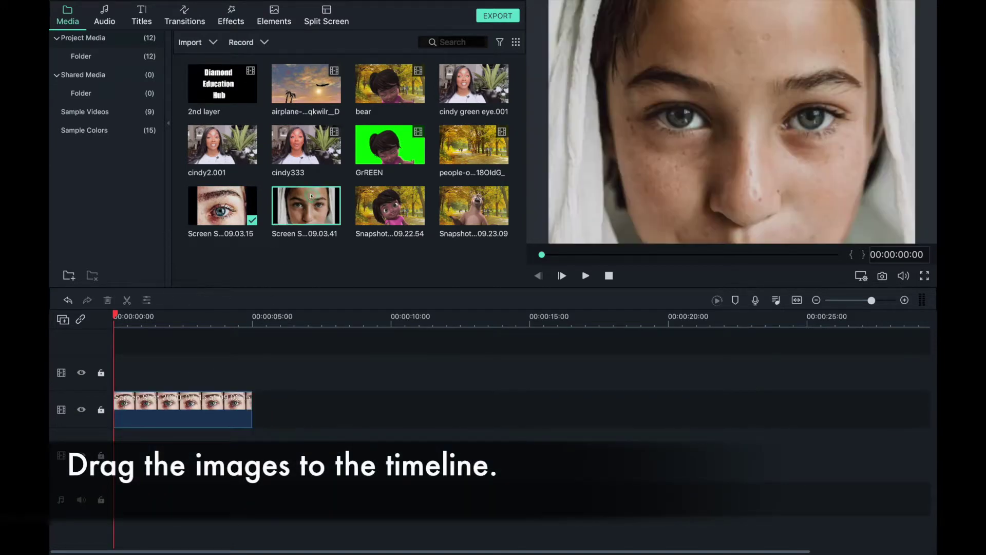
pyautogui.moveTo(311, 196); pyautogui.dragTo(255, 401)
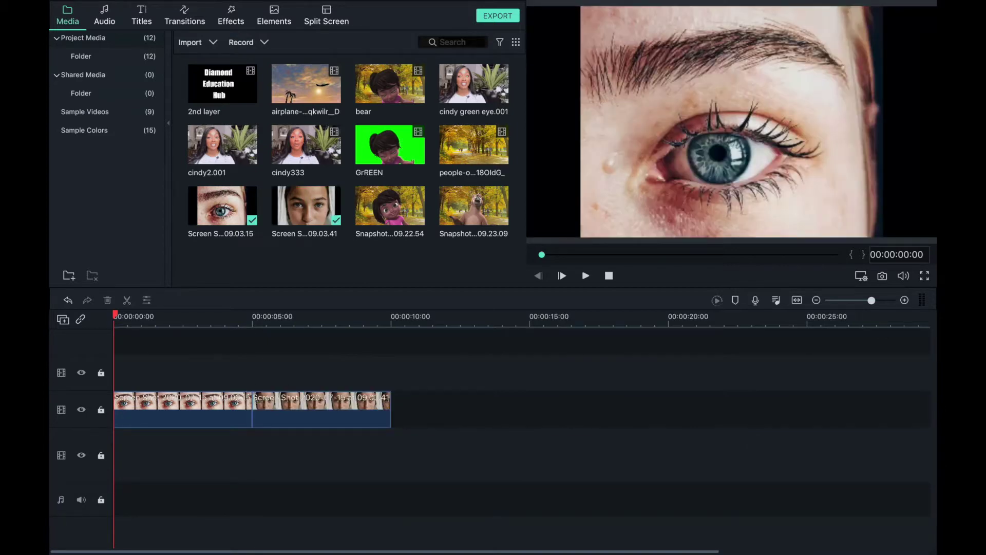
pyautogui.moveTo(111, 312); pyautogui.dragTo(121, 312)
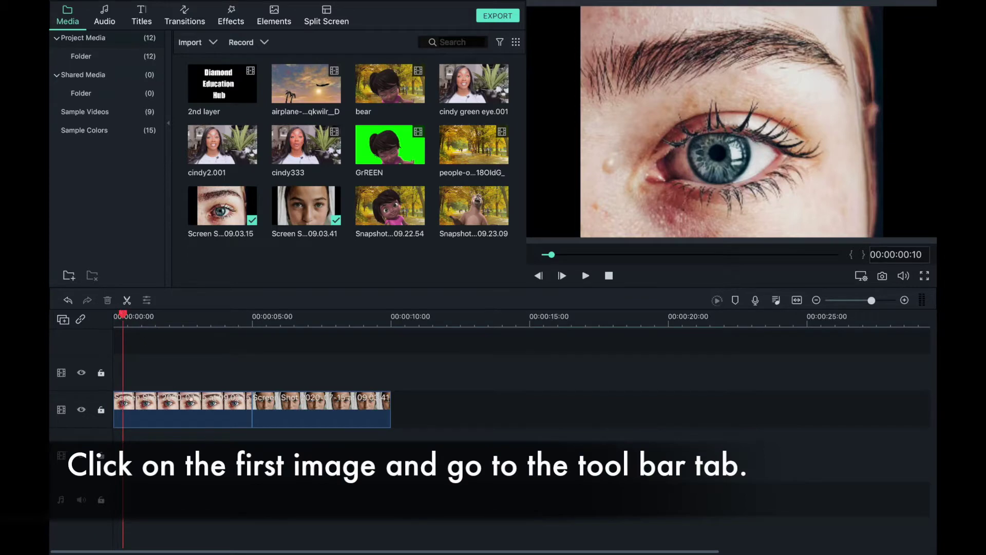
# Select the first eye clip and bring up its Crop and Zoom window from the Tools menu.
pyautogui.click(191, 400)
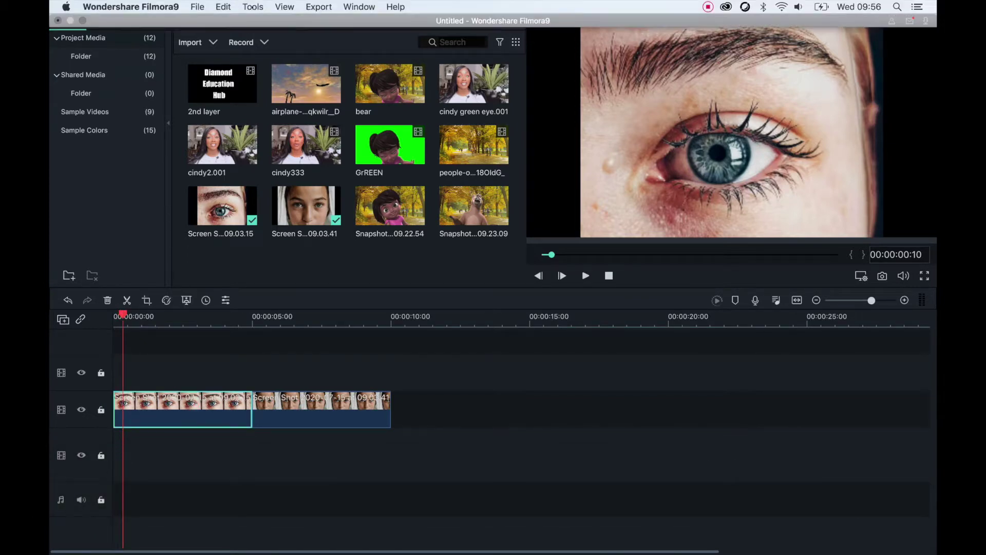
pyautogui.click(254, 7)
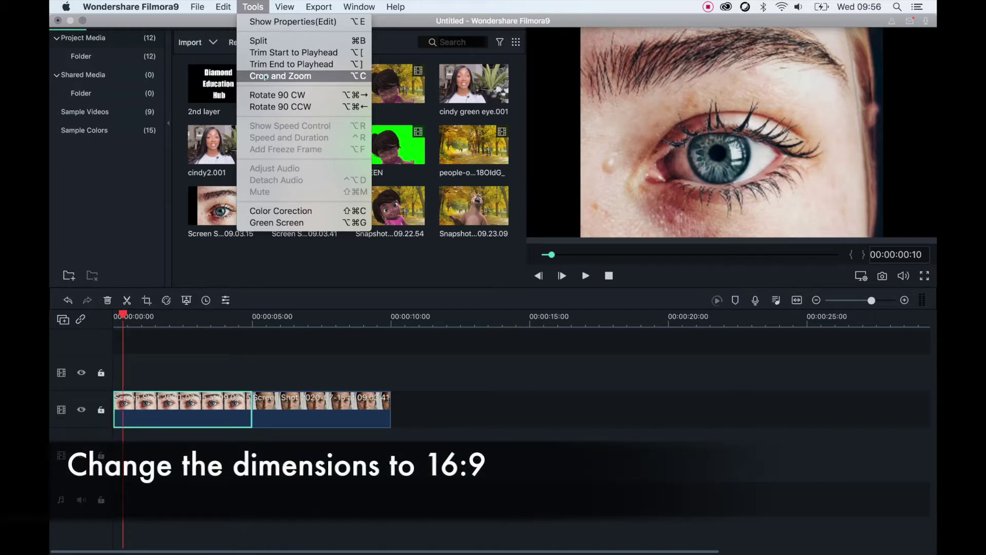
pyautogui.click(267, 77)
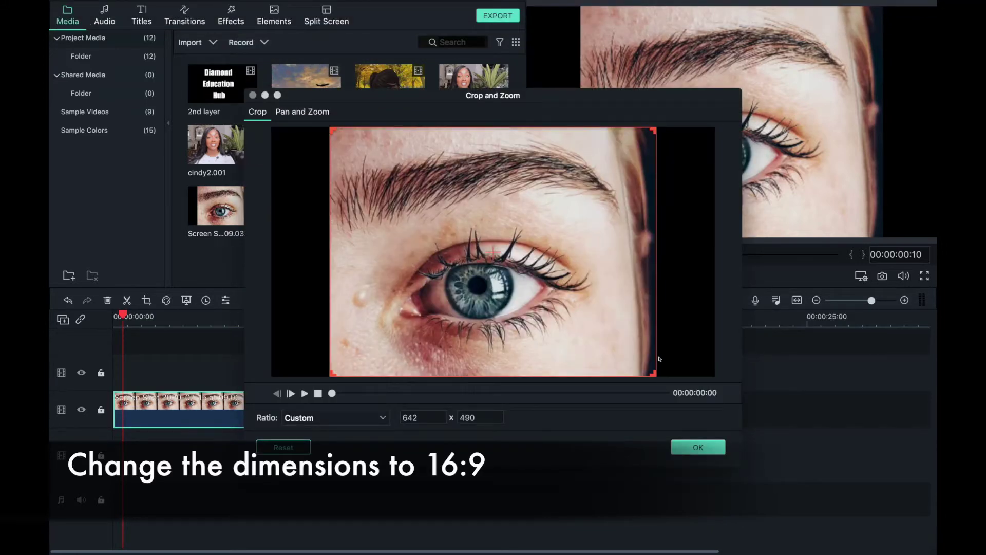
# Crop the eye clip to a 16:9 ratio, with the crop frame shifted slightly lower onto the eye.
pyautogui.click(306, 419)
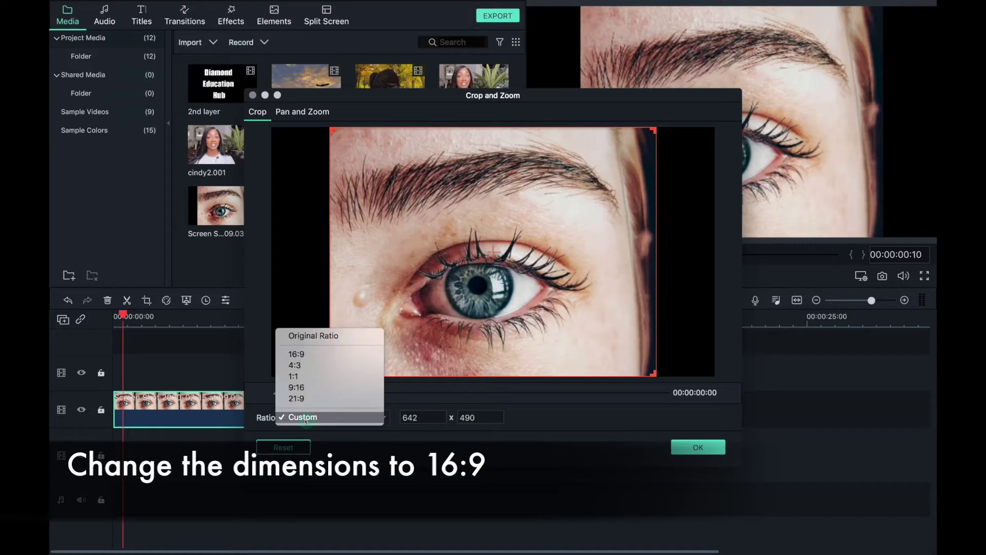
pyautogui.click(307, 353)
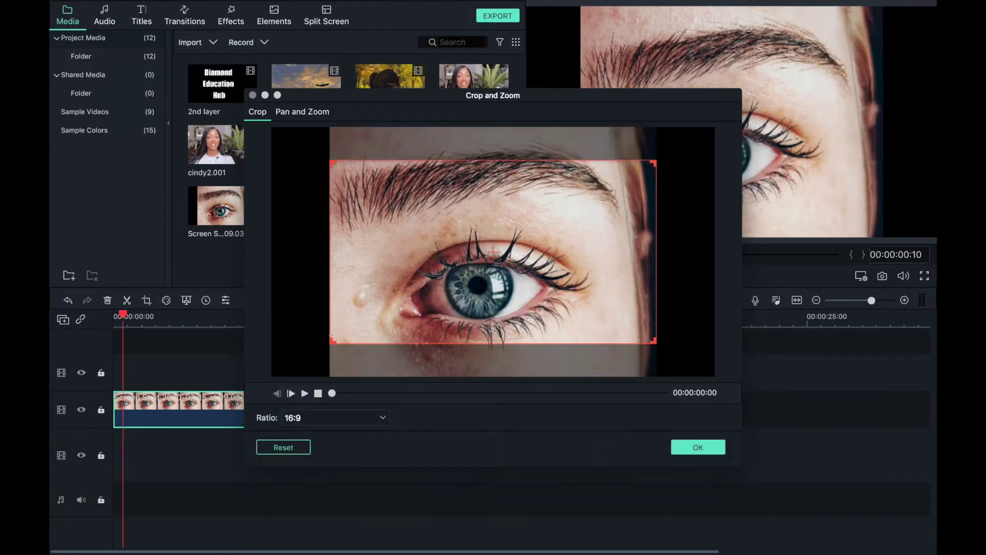
pyautogui.moveTo(495, 205); pyautogui.dragTo(497, 217)
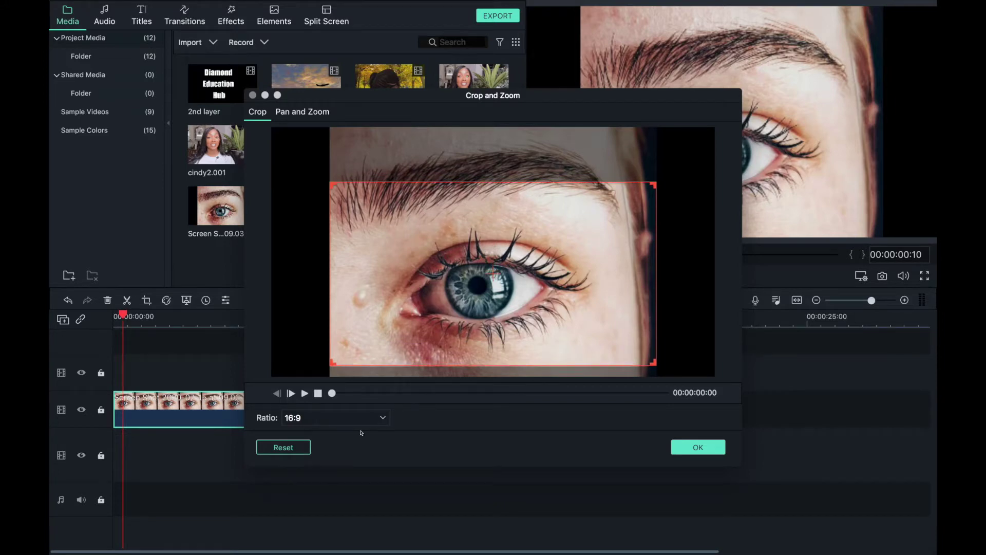
pyautogui.click(690, 452)
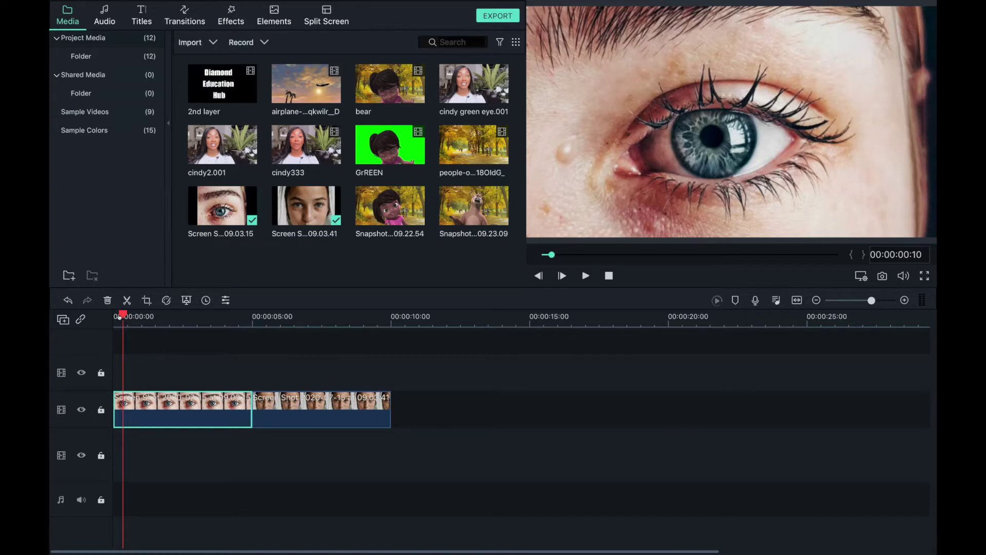
pyautogui.moveTo(119, 315); pyautogui.dragTo(201, 326)
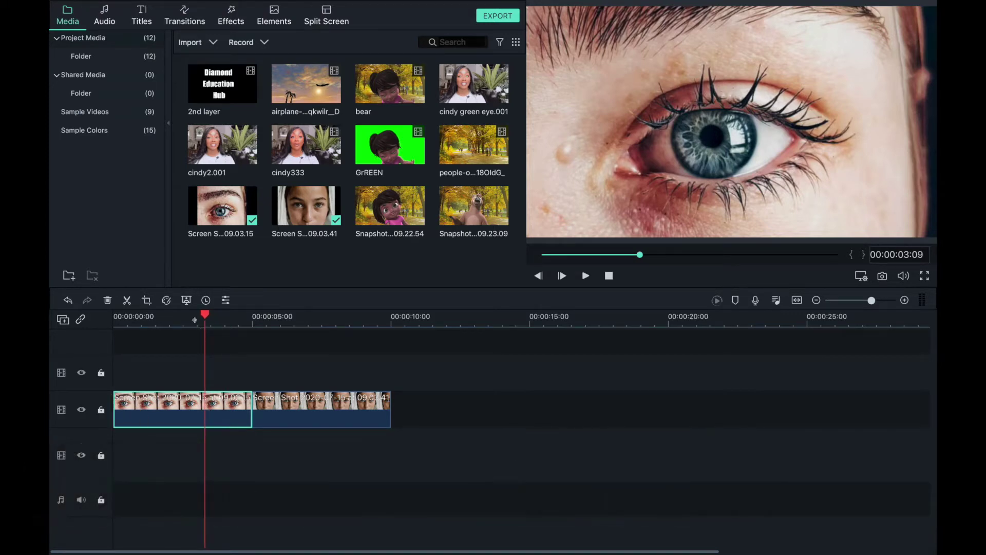
# Split the eye clip at 00:00:03:09 and scrub through the new short piece.
pyautogui.click(127, 300)
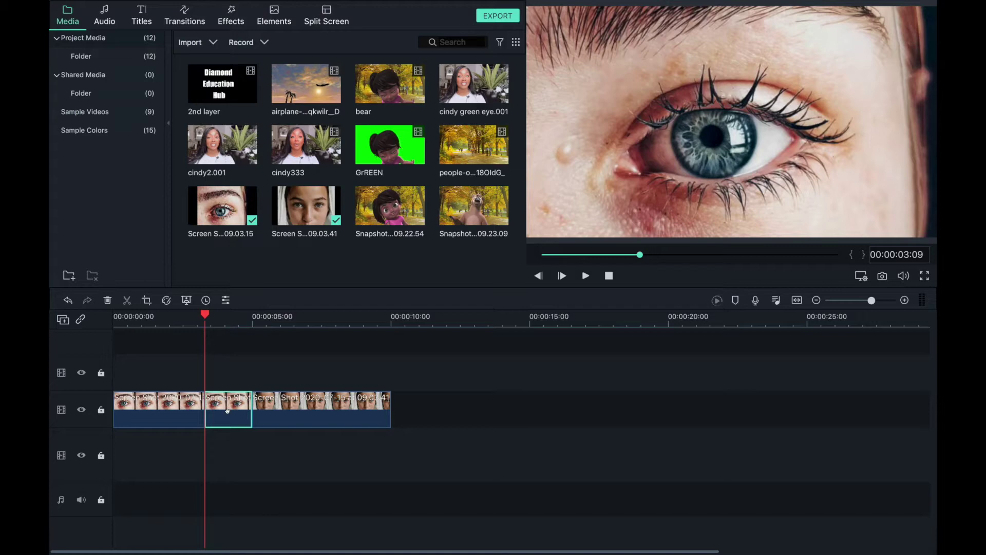
pyautogui.moveTo(200, 313); pyautogui.dragTo(234, 314)
pyautogui.click(211, 325)
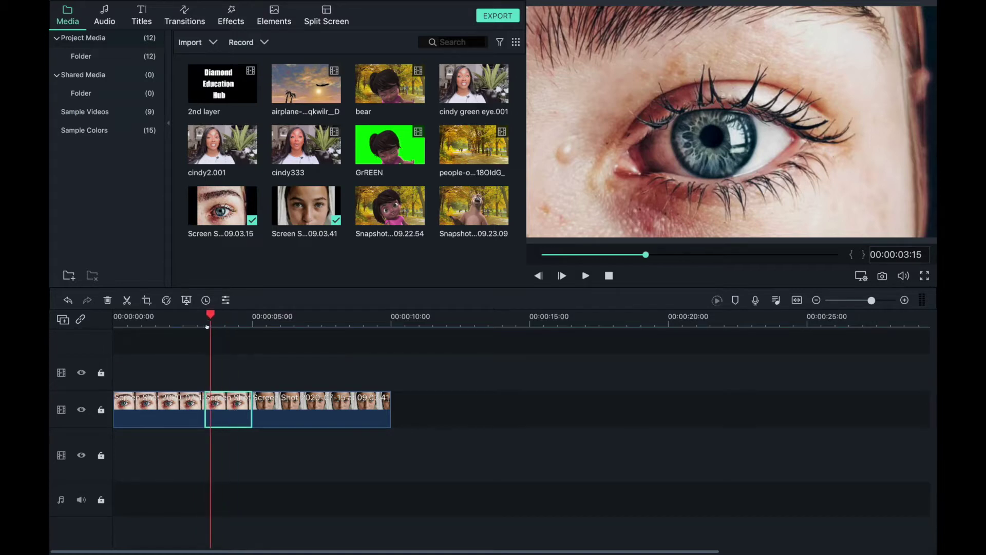
pyautogui.moveTo(230, 2)
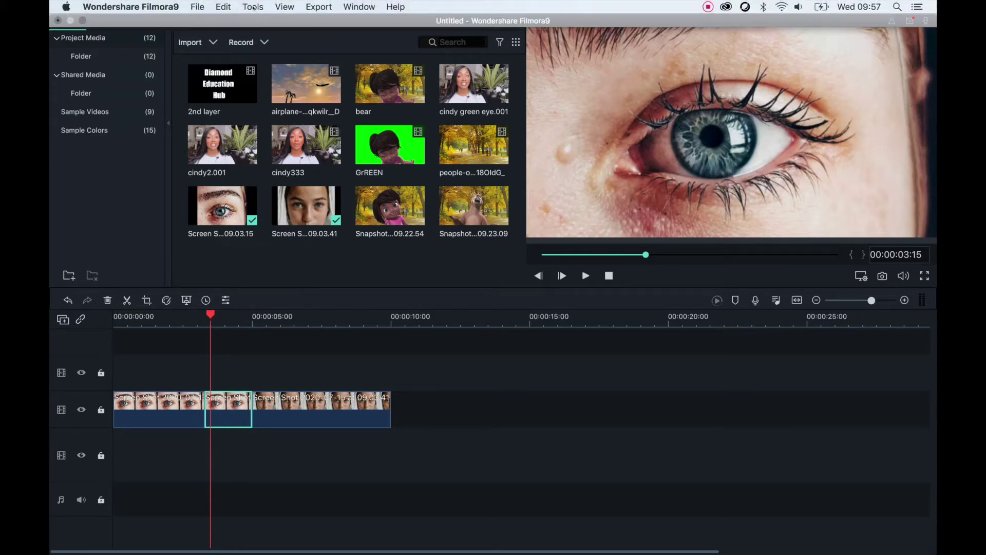
# Give the short eye piece a Pan and Zoom push-in, ending on a tight iris close-up.
pyautogui.click(253, 8)
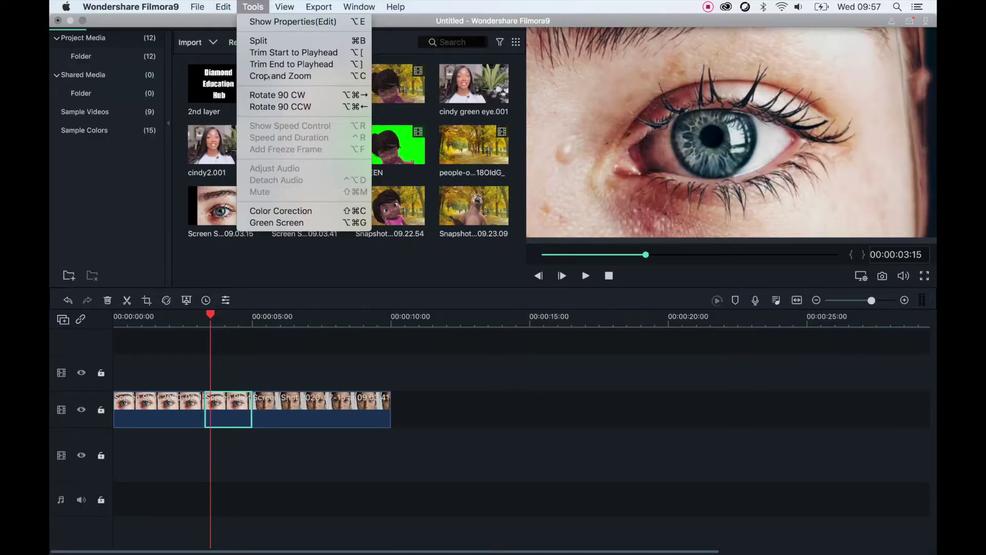
pyautogui.click(268, 77)
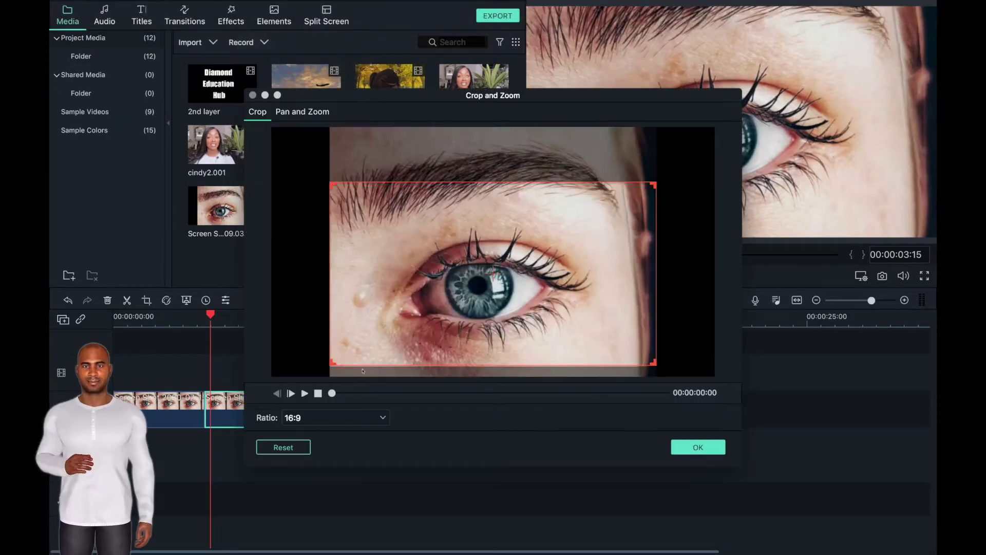
pyautogui.click(303, 112)
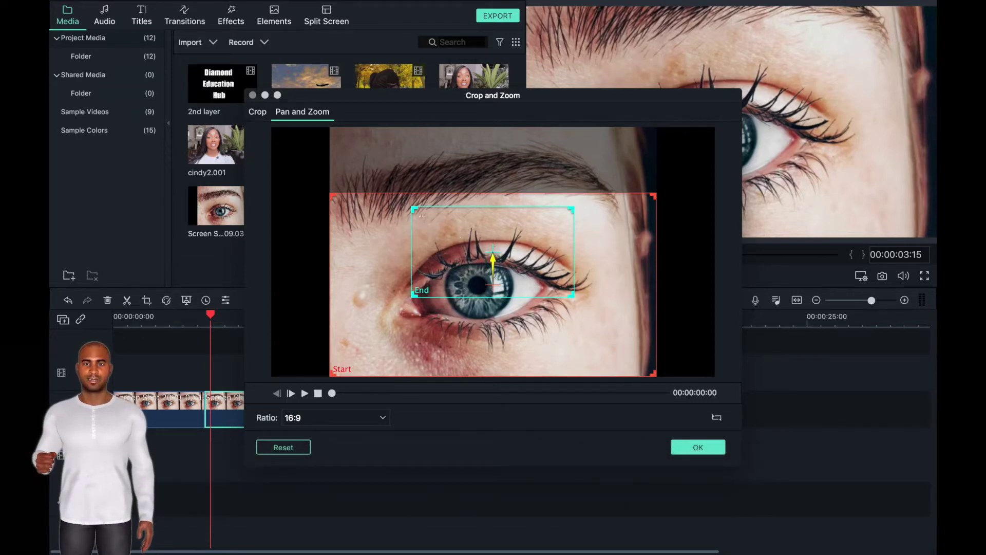
pyautogui.moveTo(413, 209); pyautogui.dragTo(457, 284)
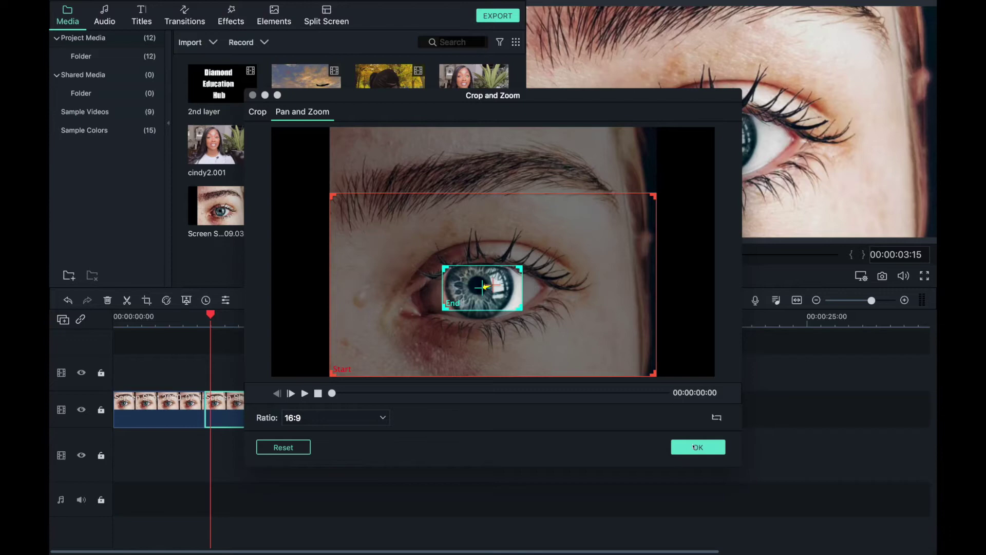
pyautogui.moveTo(519, 308); pyautogui.dragTo(485, 282)
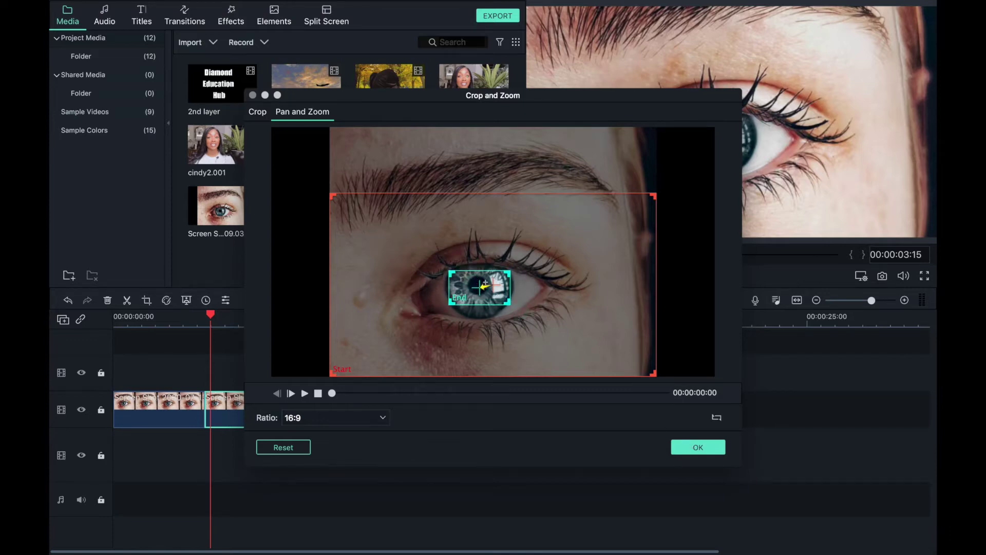
pyautogui.click(697, 447)
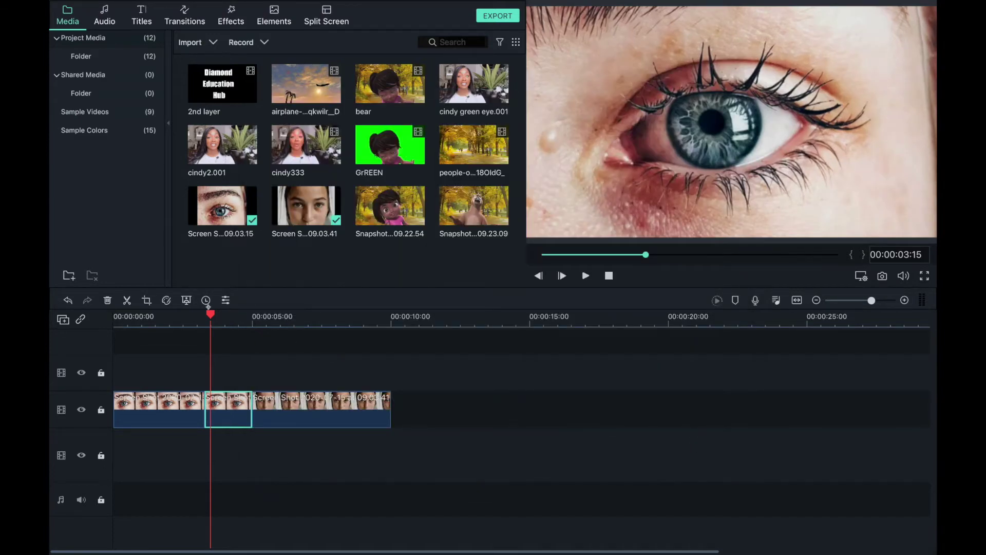
# Move the playhead onto the face photo clip and select that clip.
pyautogui.moveTo(207, 312); pyautogui.dragTo(257, 318)
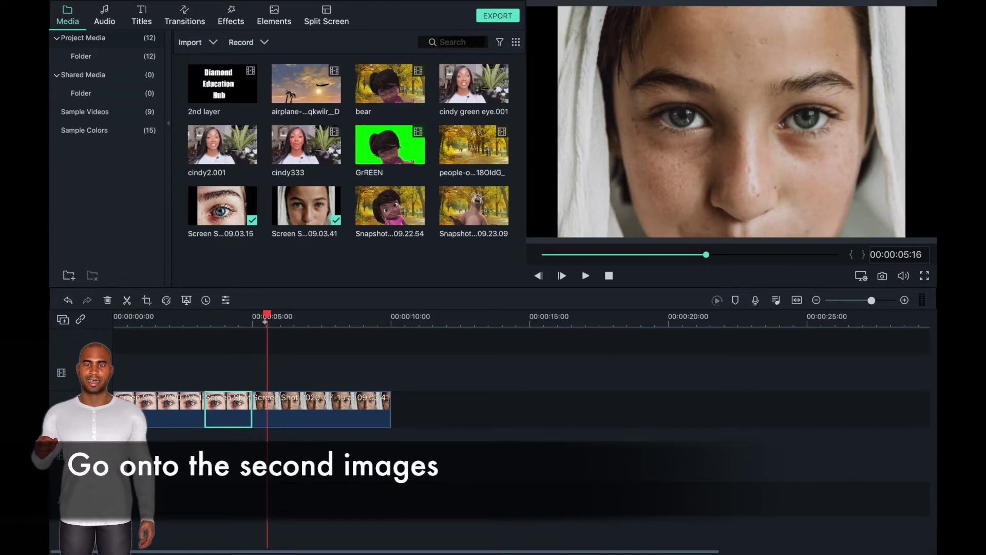
pyautogui.click(304, 397)
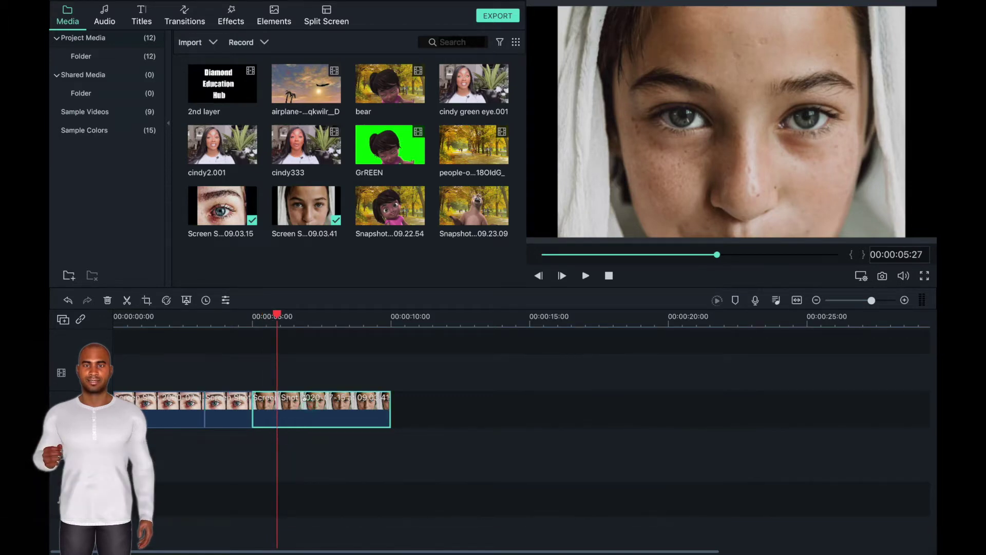
# Crop the face clip to 16:9 and split it at the playhead near six seconds.
pyautogui.moveTo(205, 2)
pyautogui.click(253, 7)
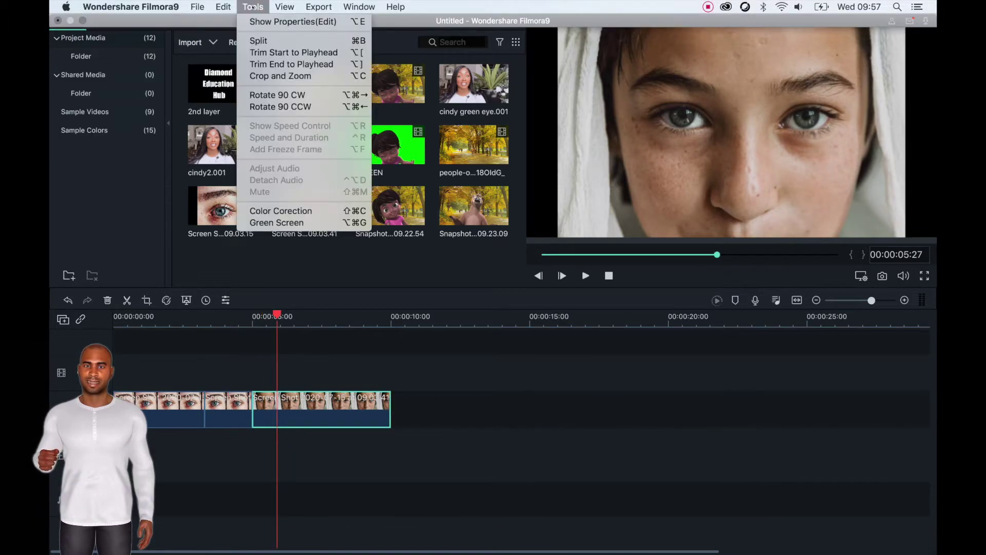
pyautogui.click(281, 76)
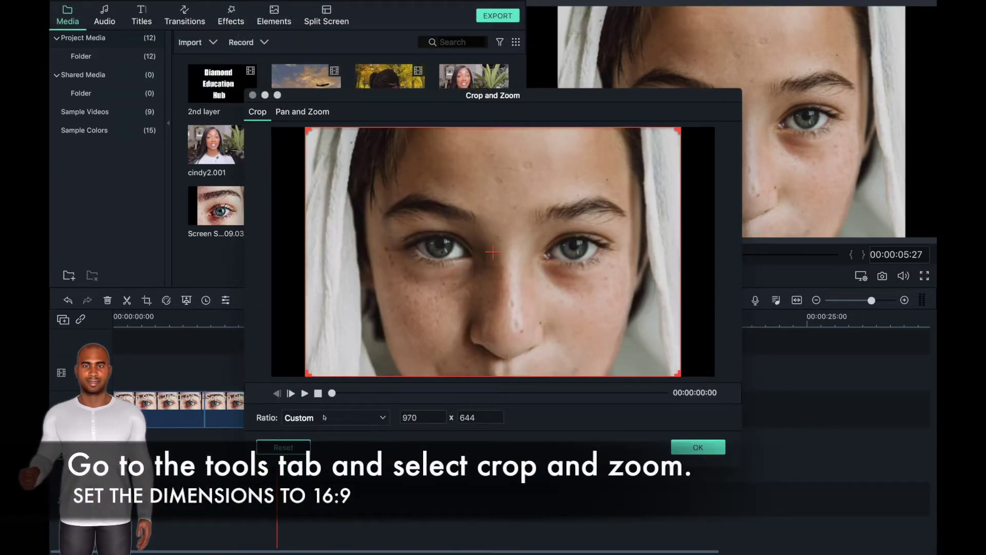
pyautogui.click(324, 417)
pyautogui.click(328, 355)
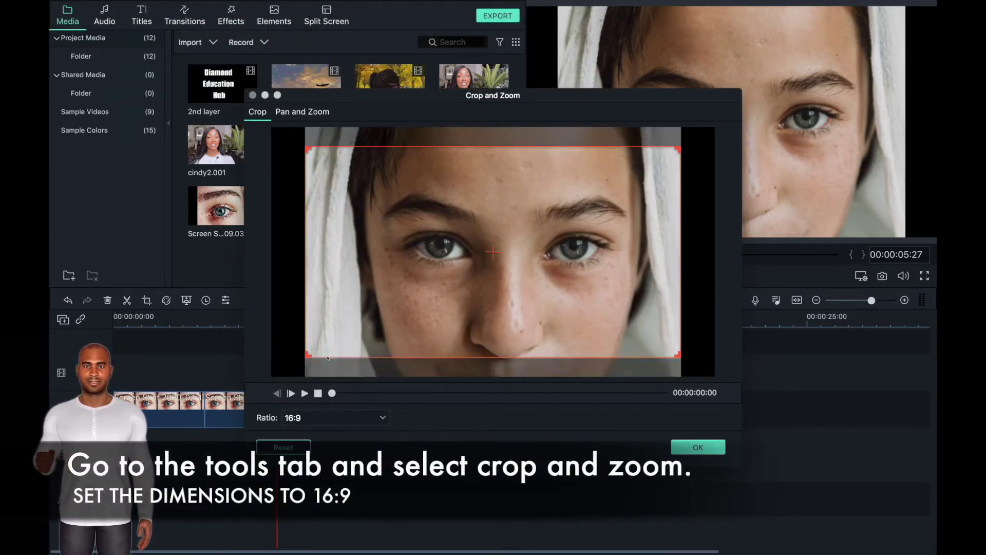
pyautogui.click(697, 447)
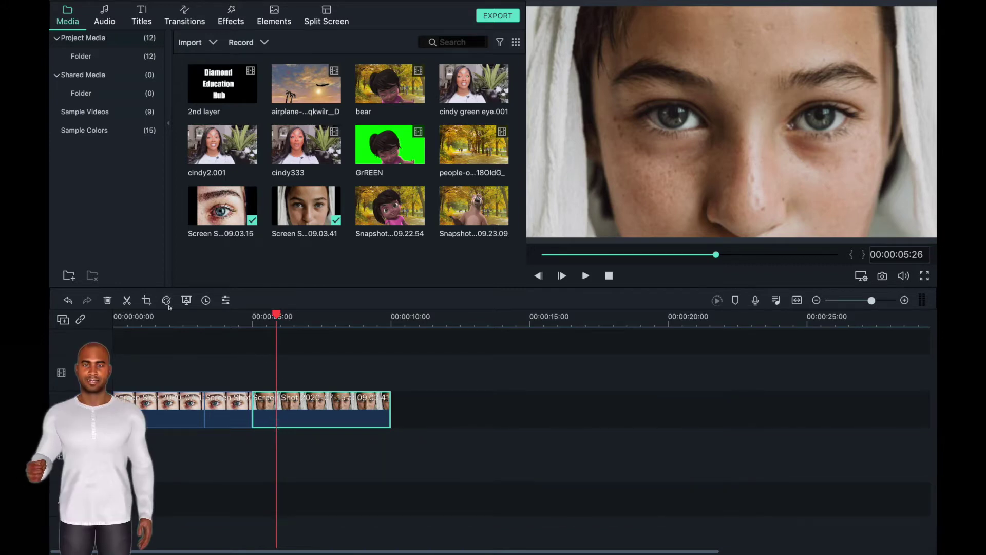
pyautogui.click(126, 300)
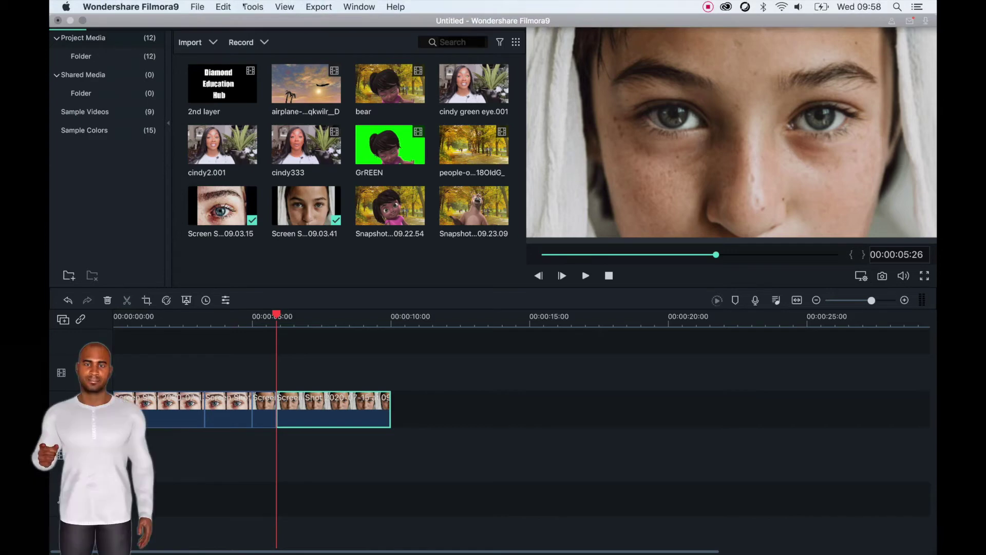
# Lower the face piece's 16:9 crop and add a Pan and Zoom push-in from full face to one eye.
pyautogui.click(249, 6)
pyautogui.click(280, 76)
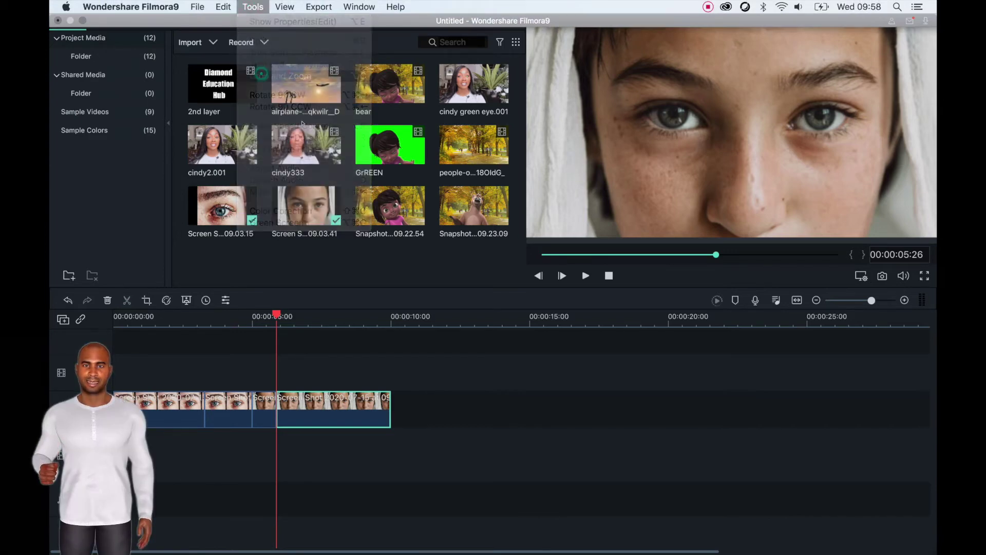
pyautogui.moveTo(489, 250); pyautogui.dragTo(451, 259)
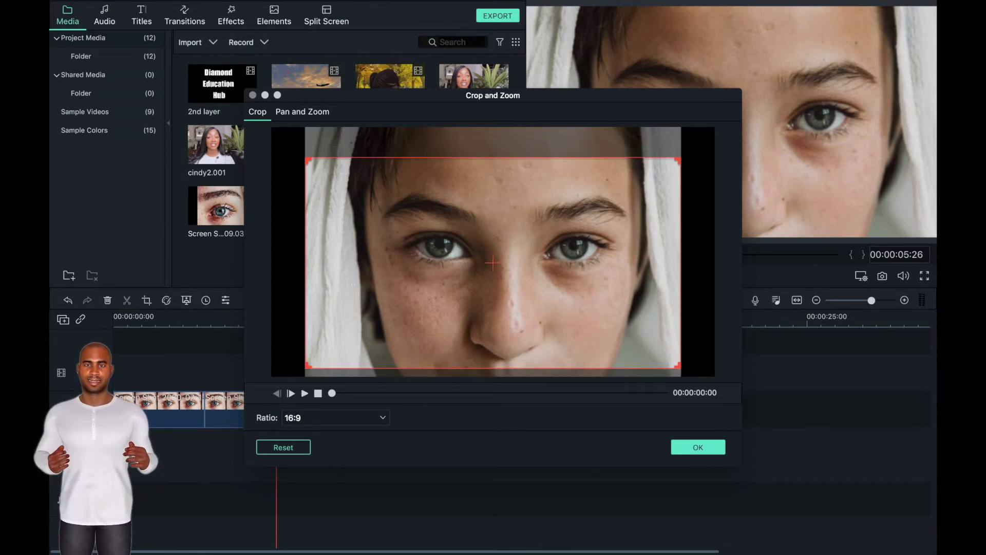
pyautogui.click(303, 112)
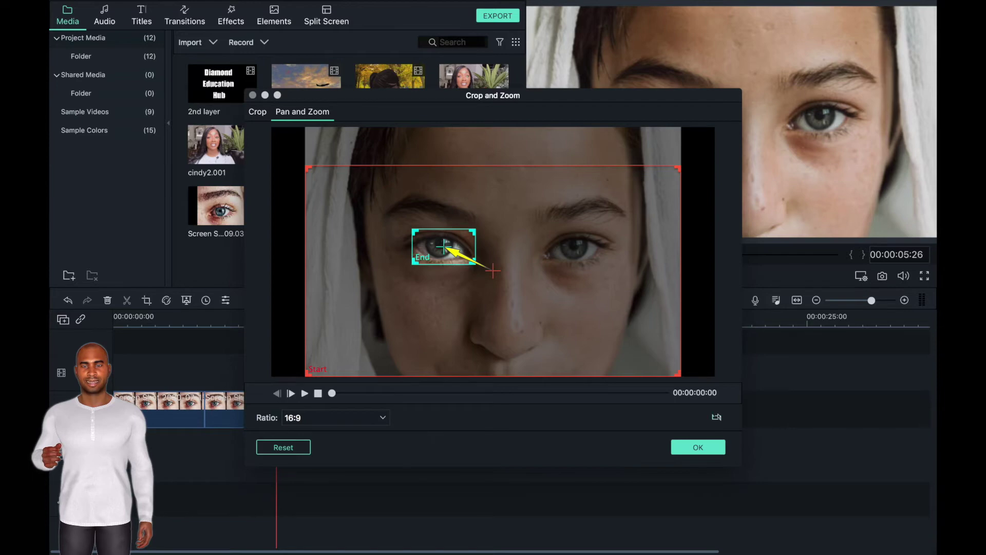
pyautogui.click(716, 417)
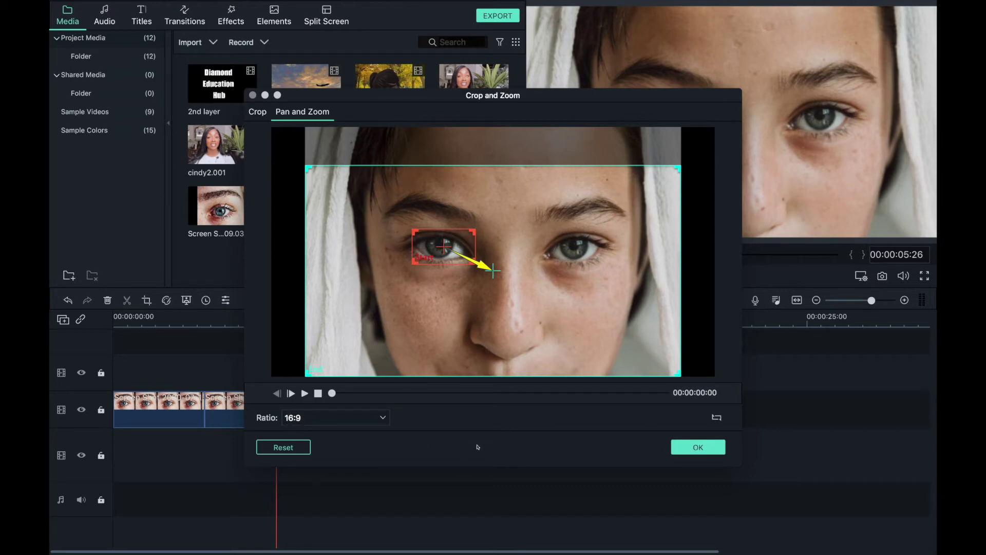
pyautogui.click(677, 449)
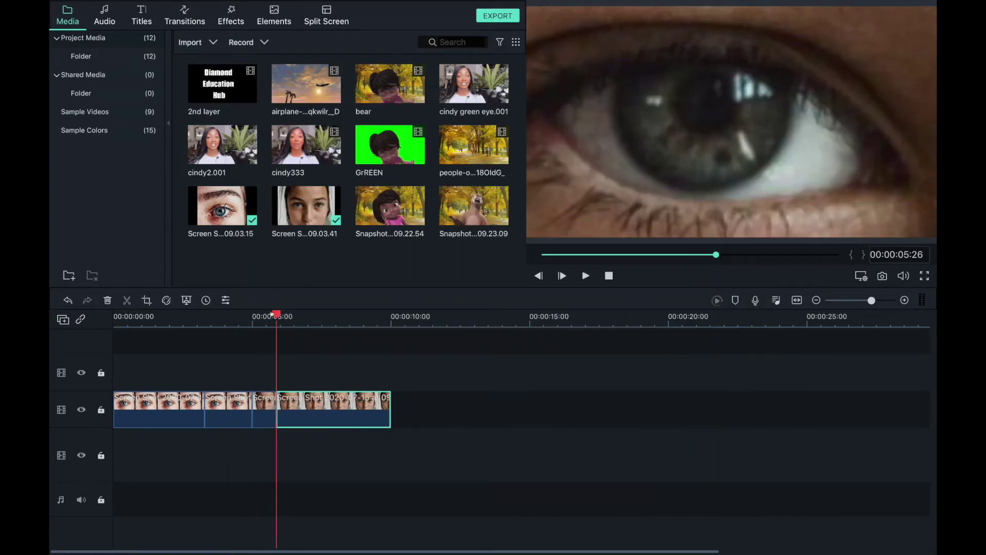
# Insert the Basic Dissolve transition between the pushed-in eye piece and the face clip.
pyautogui.moveTo(271, 312); pyautogui.dragTo(382, 327)
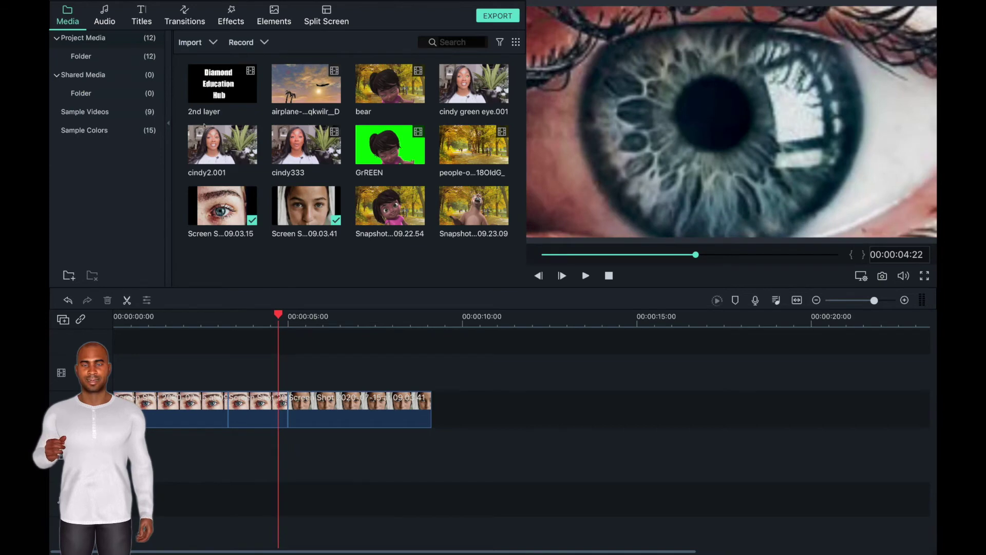
pyautogui.click(184, 16)
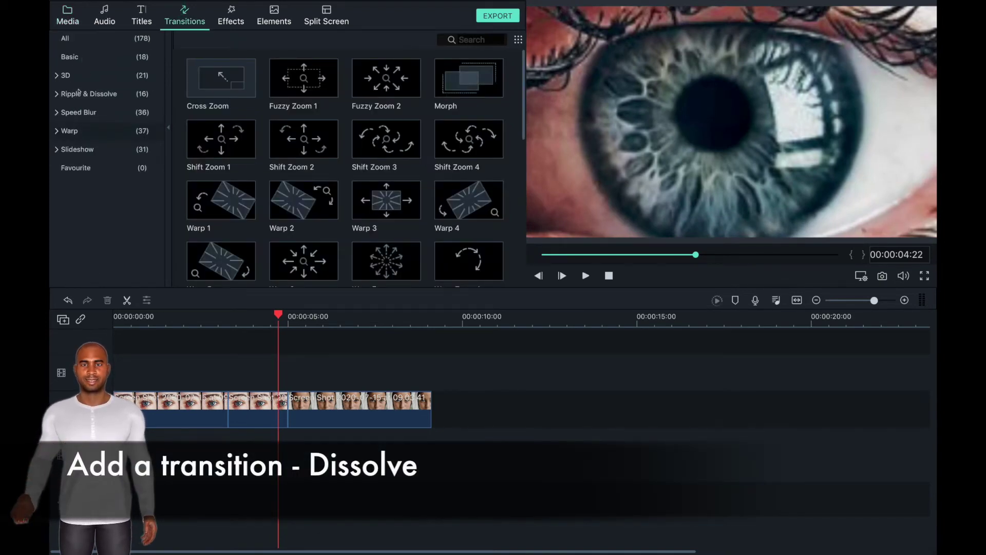
pyautogui.click(69, 57)
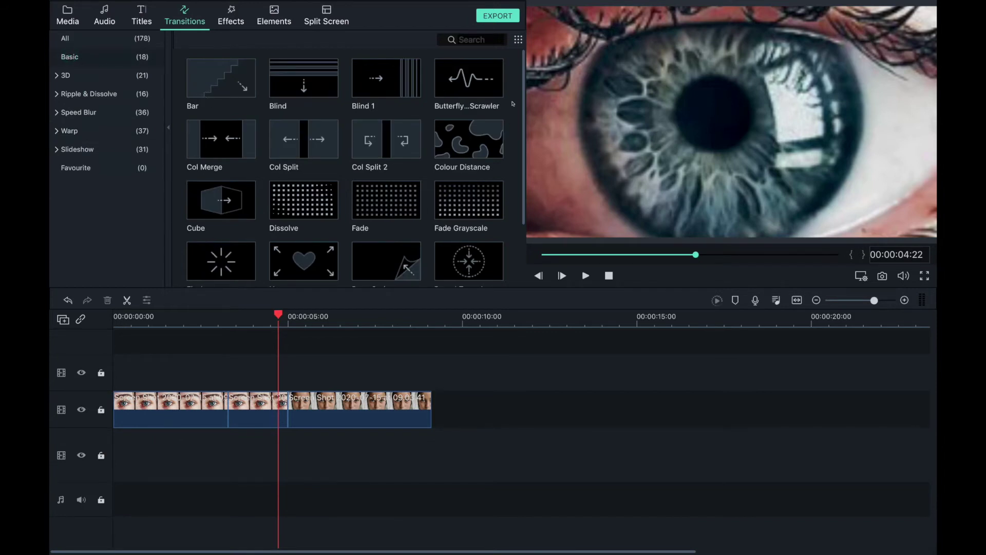
pyautogui.moveTo(523, 94); pyautogui.dragTo(522, 167)
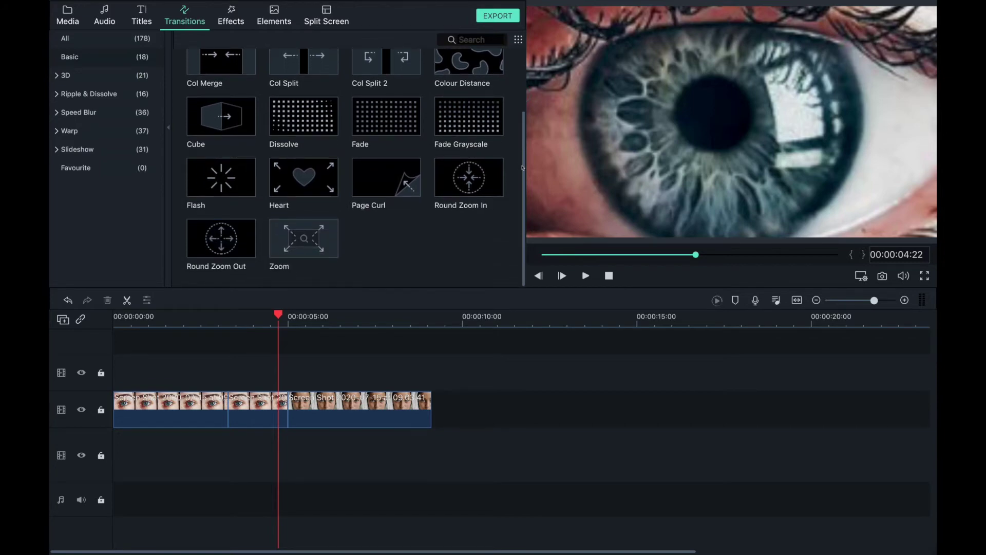
pyautogui.click(273, 123)
pyautogui.moveTo(280, 114); pyautogui.dragTo(273, 414)
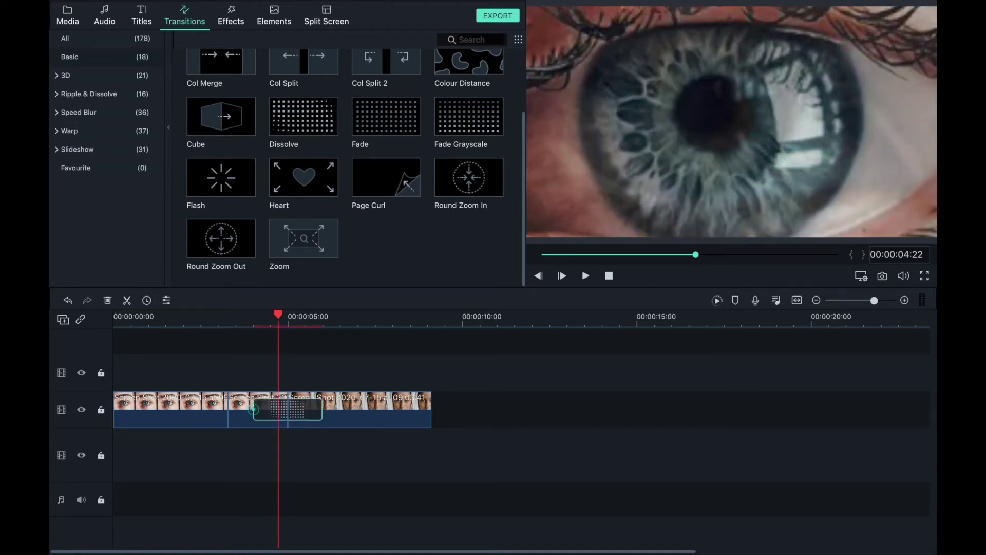
# Shorten the Dissolve transition, then play the sequence from about 3 seconds through the cut.
pyautogui.click(271, 410)
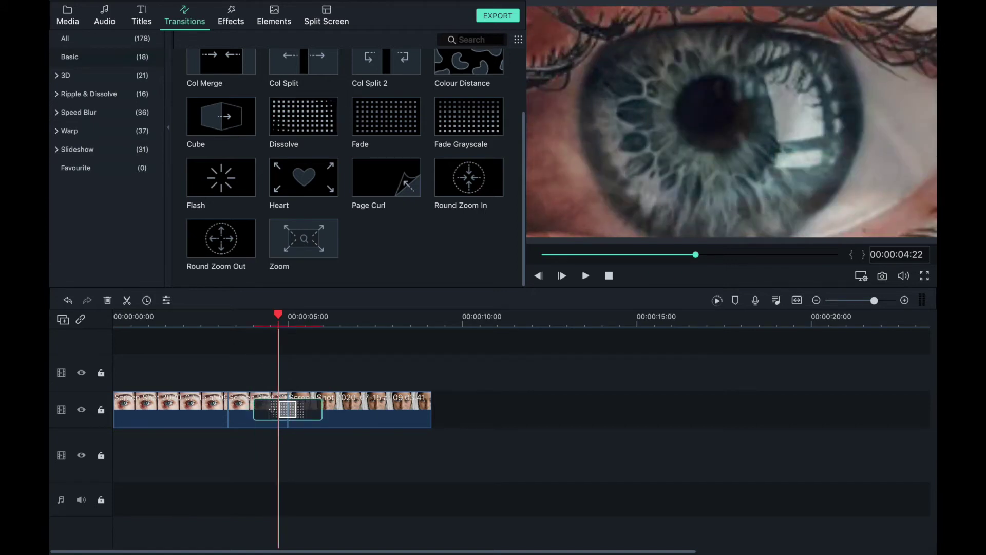
pyautogui.moveTo(273, 410); pyautogui.dragTo(272, 408)
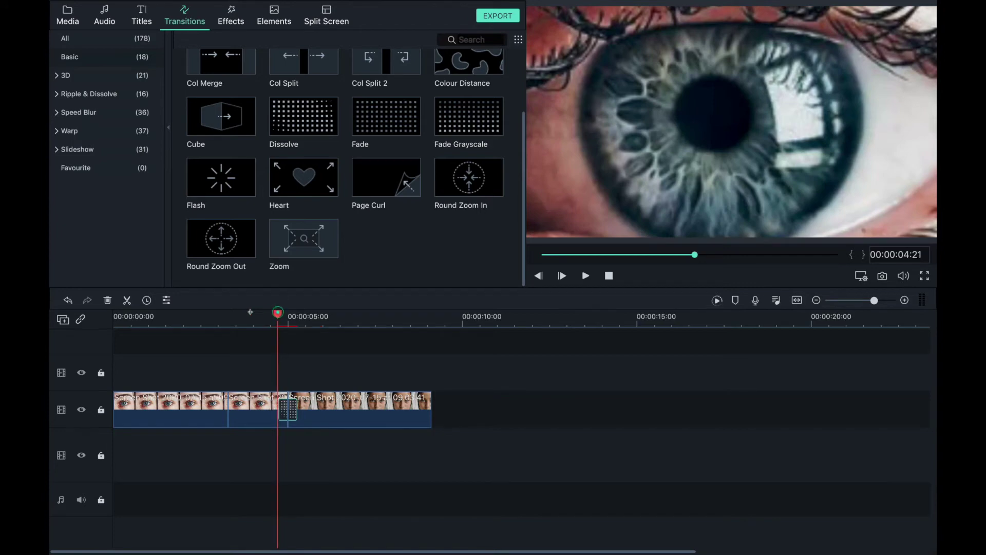
pyautogui.click(216, 319)
pyautogui.click(586, 275)
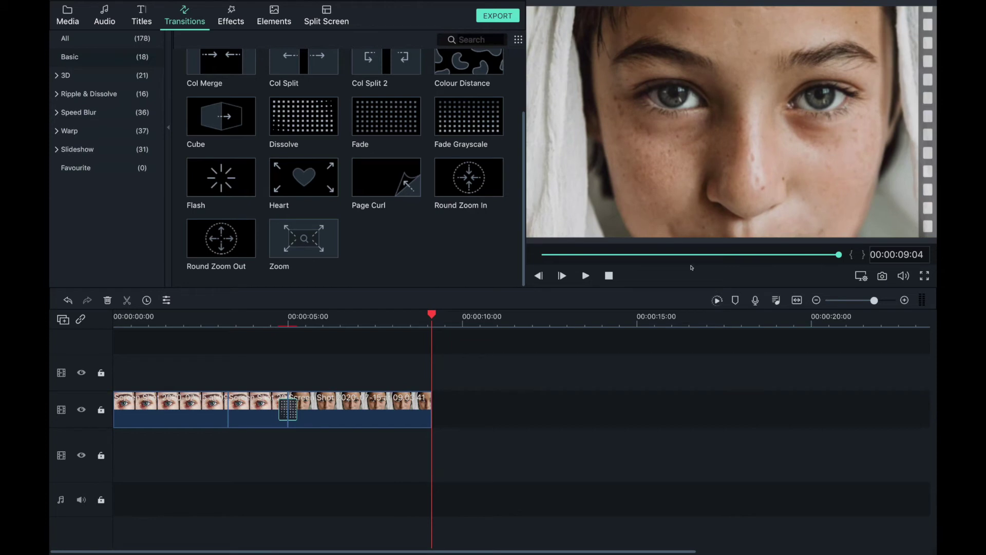
pyautogui.click(170, 407)
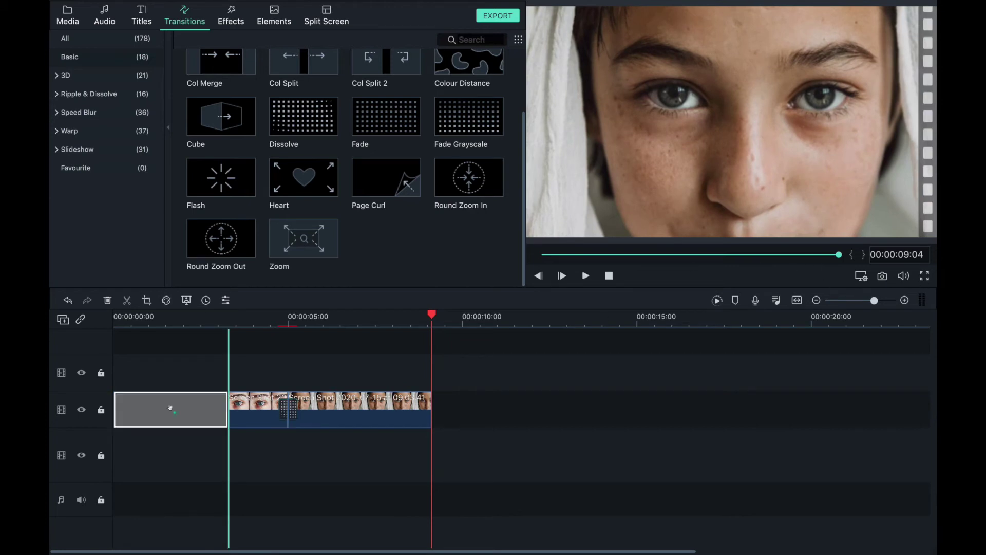
# Delete the opening clip so the sequence starts on the eye, and return the playhead to 0.
pyautogui.press('Delete')
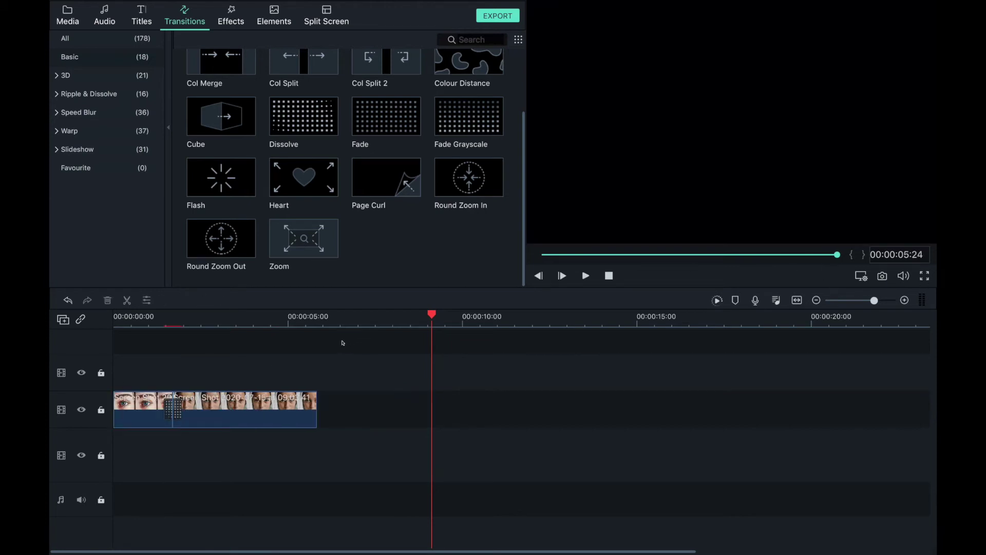
pyautogui.moveTo(430, 311); pyautogui.dragTo(114, 314)
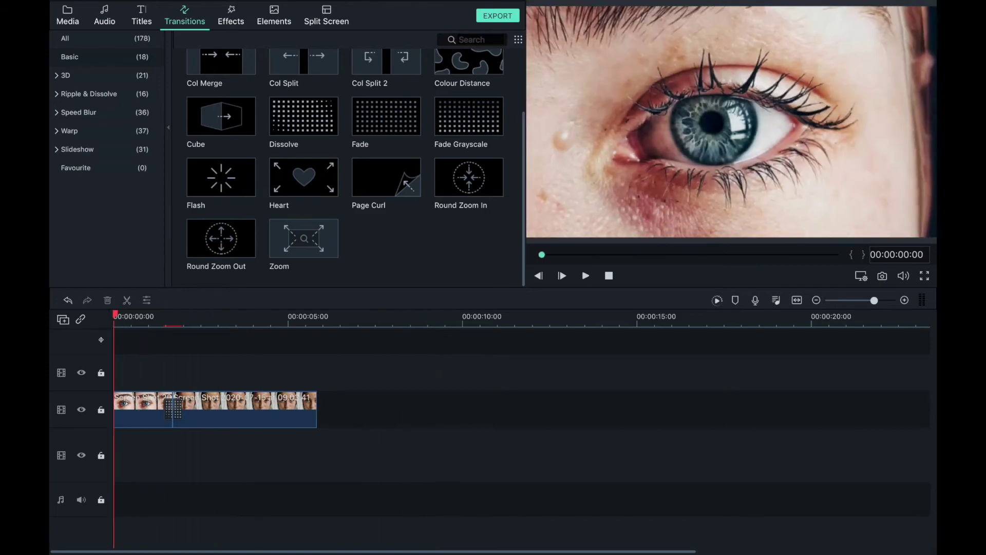
# Play the sequence full screen from the beginning, then set the playhead to about five seconds.
pyautogui.click(924, 276)
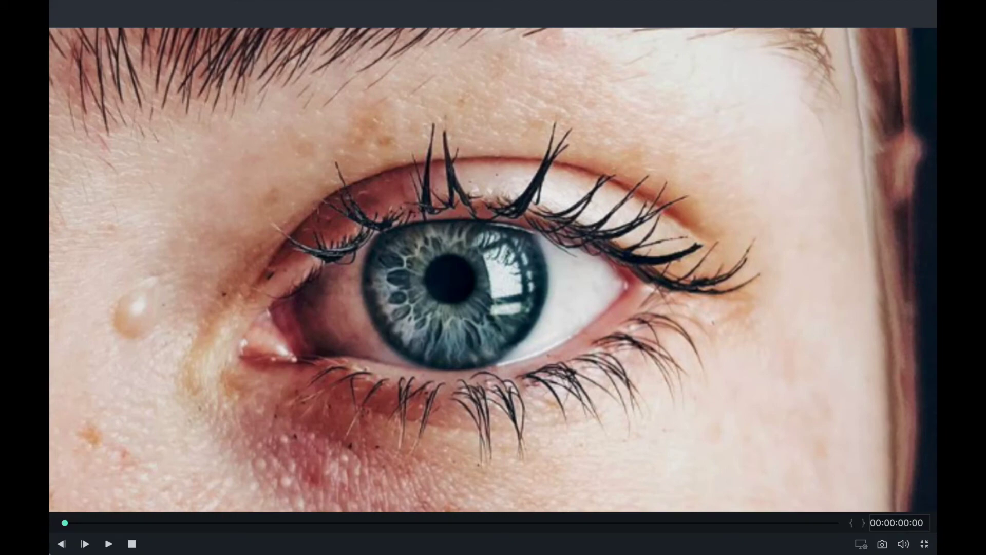
pyautogui.click(108, 543)
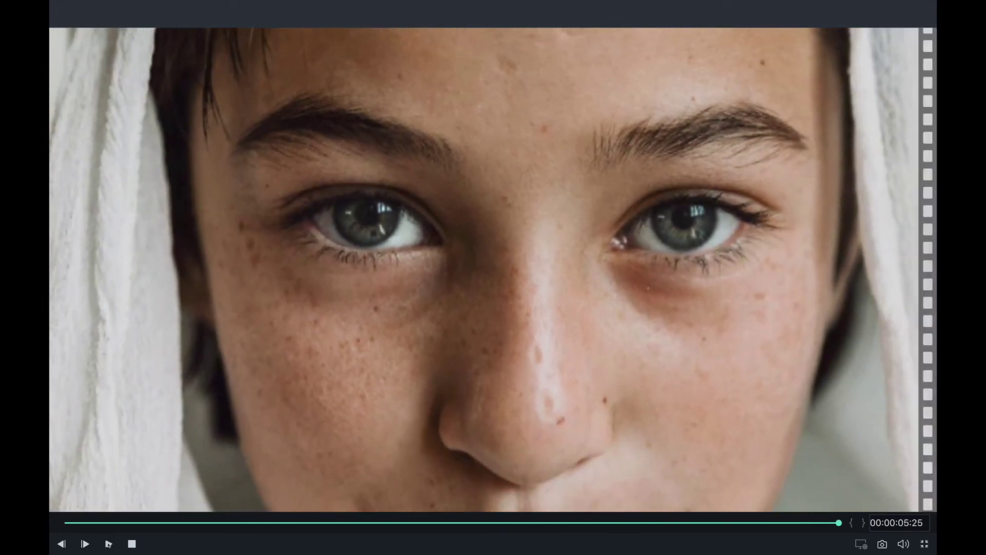
pyautogui.press('Escape')
pyautogui.click(260, 400)
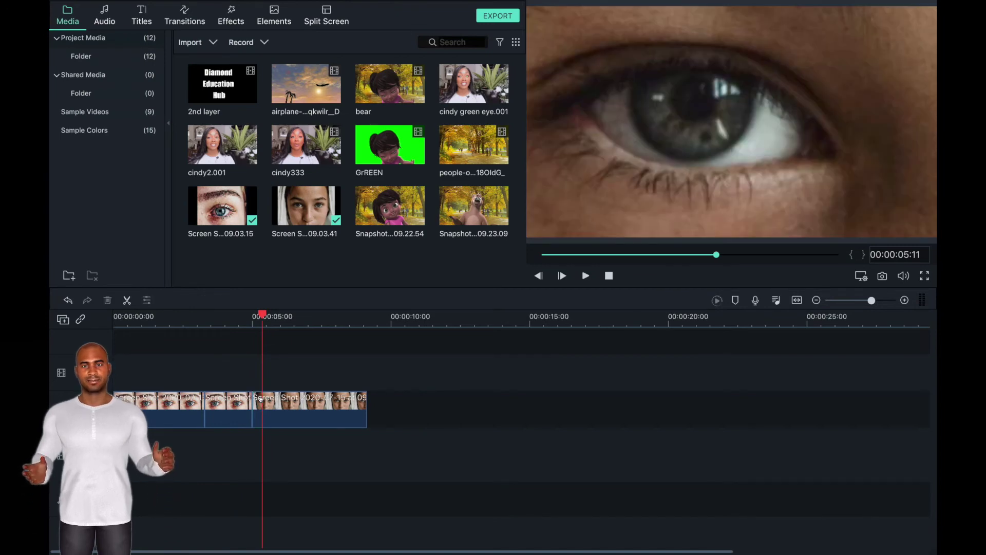